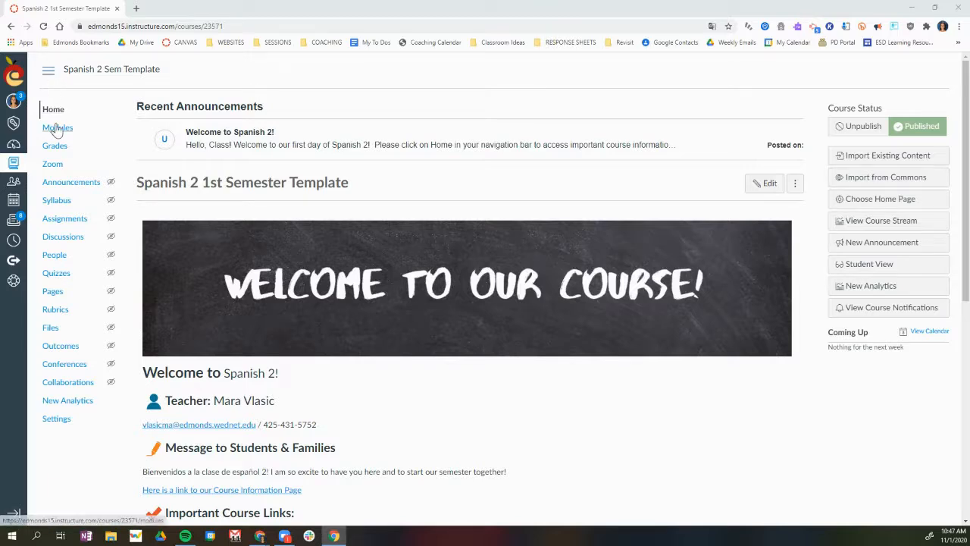
- Start a Canvas course copy import of specific content, finding Canvas for Students 2020-2021 by searching for 23708
click(898, 164)
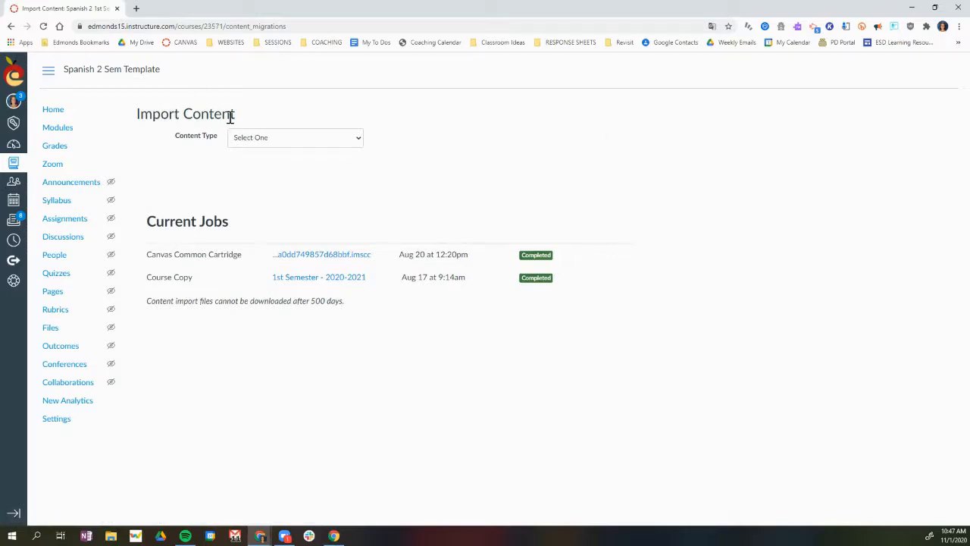
click(291, 144)
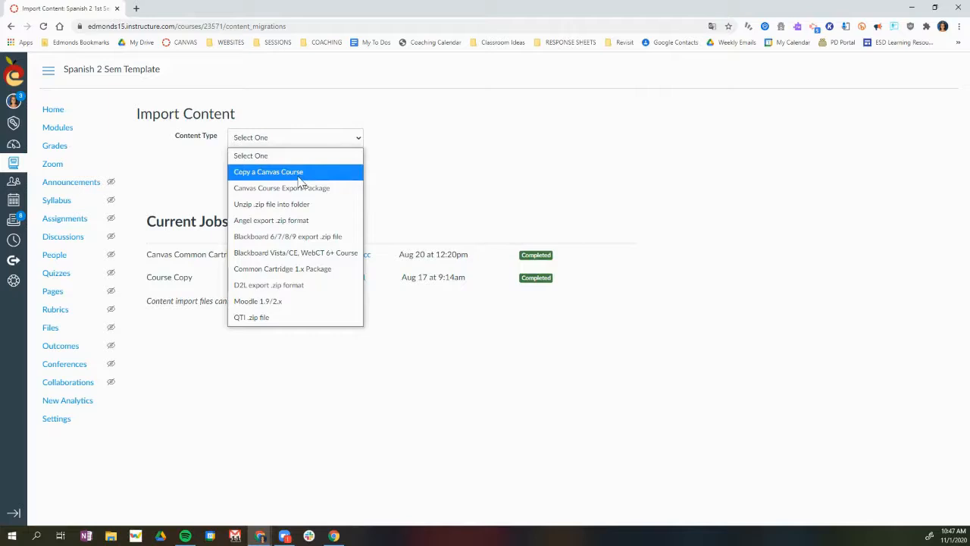
click(299, 174)
click(249, 166)
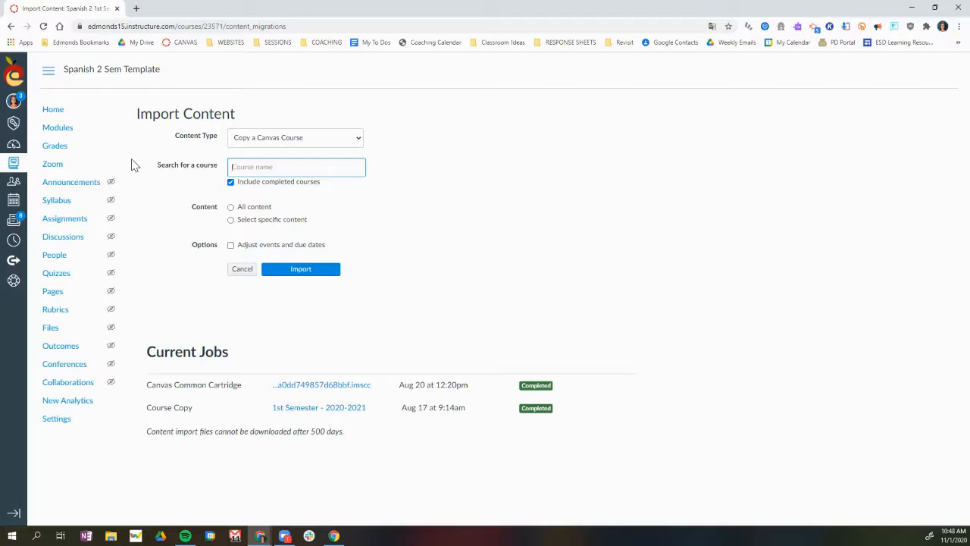
key(ctrl+v)
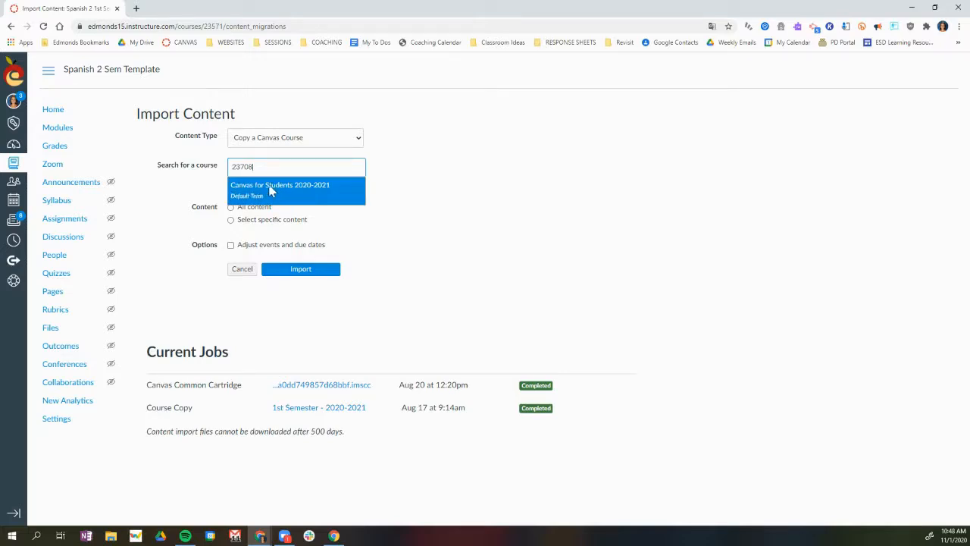
click(273, 192)
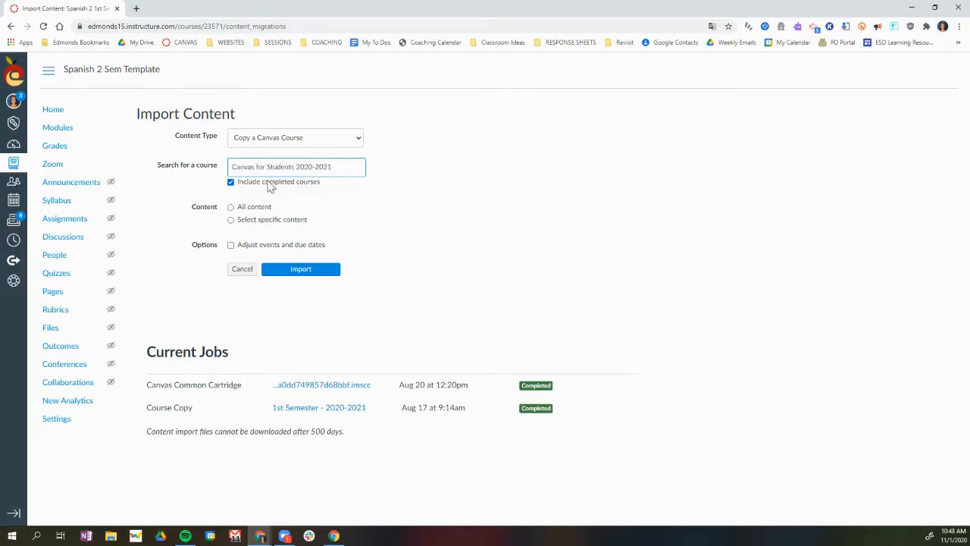
click(232, 221)
click(317, 272)
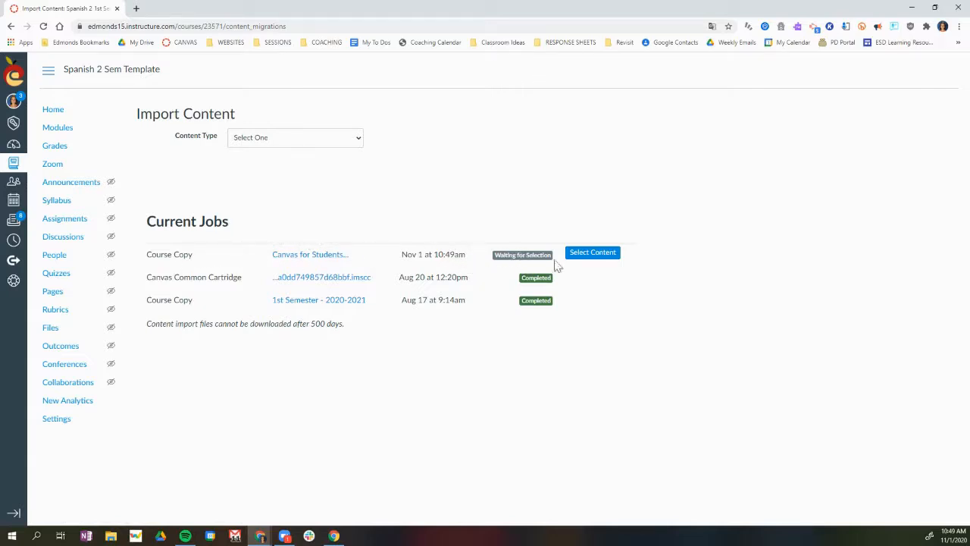
- In the import's content selection, include the Course Settings and the Canvas Scavenger Hunt module
click(602, 256)
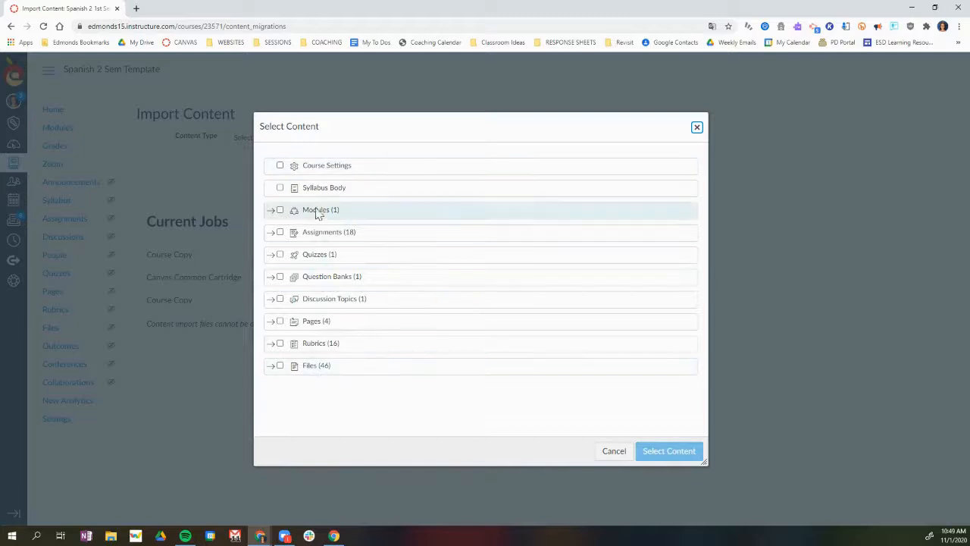
click(279, 166)
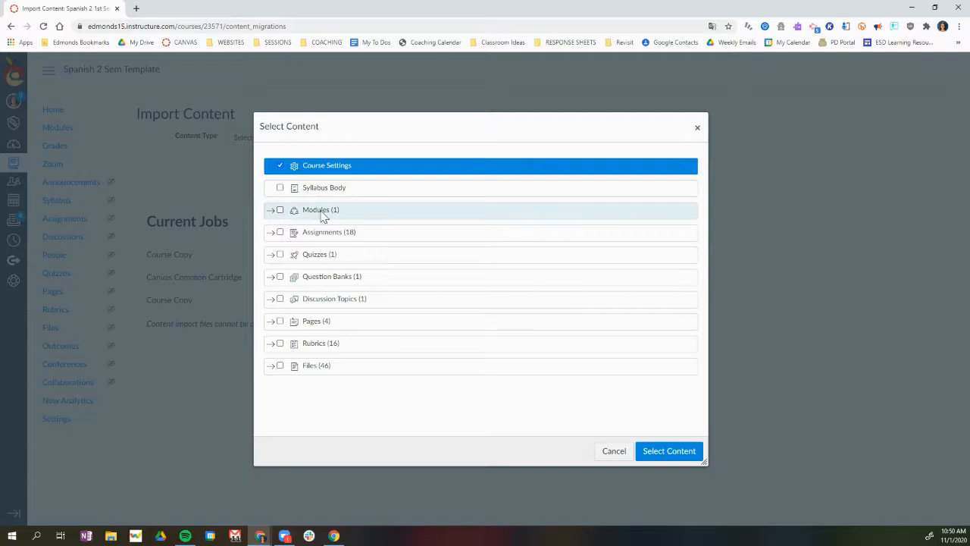
click(271, 213)
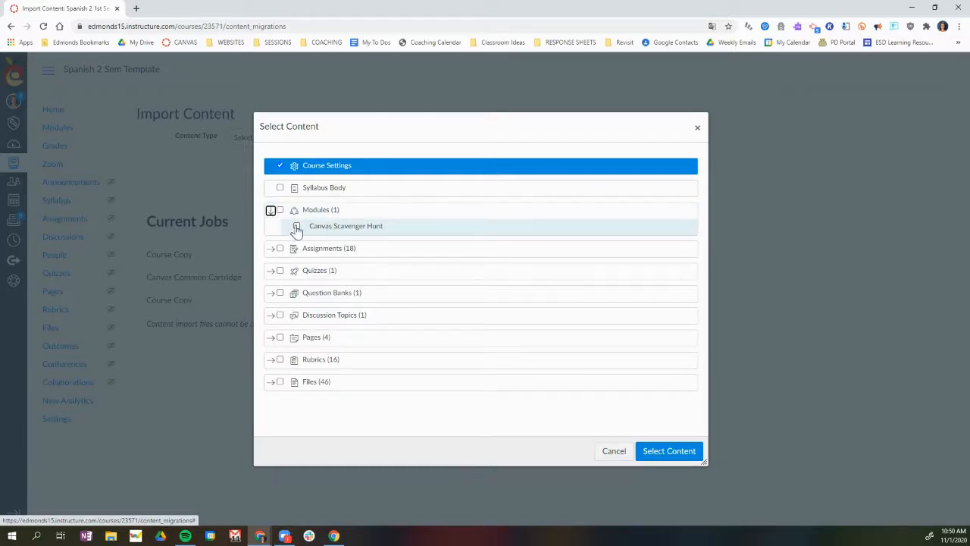
click(297, 226)
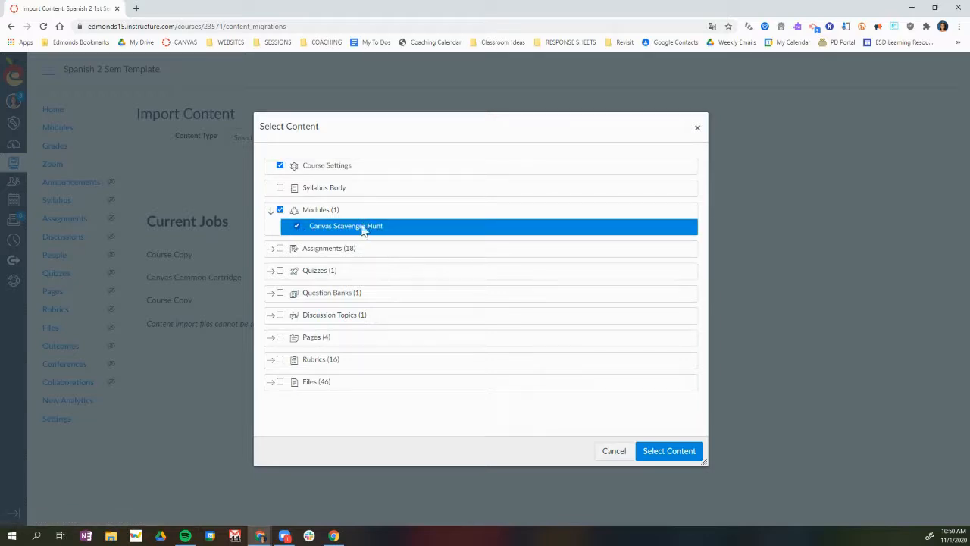
- Include the assignments Need Help, Where do I go?, Introduction to Canvas Using Quizzes, Using Sora, and Using Read & Write for Google to Support Learning
click(271, 249)
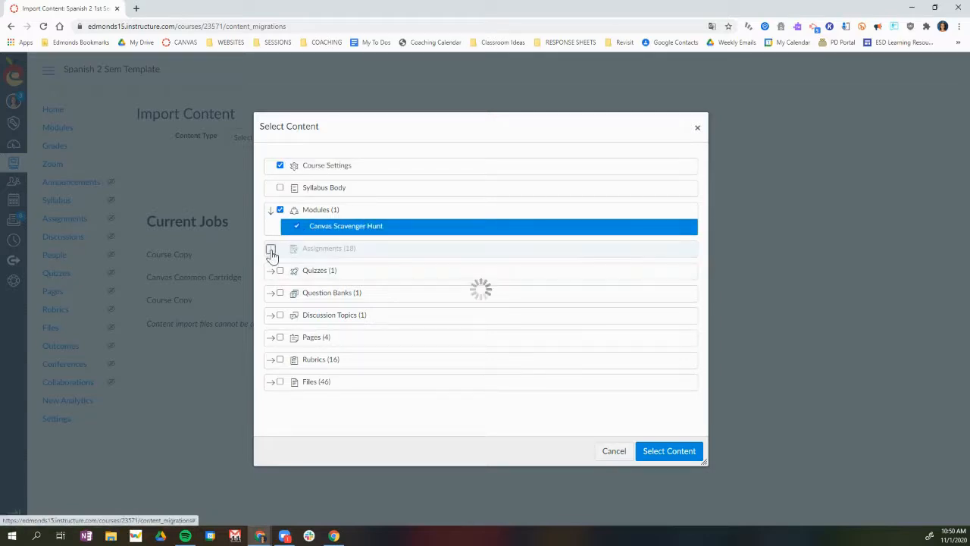
click(287, 267)
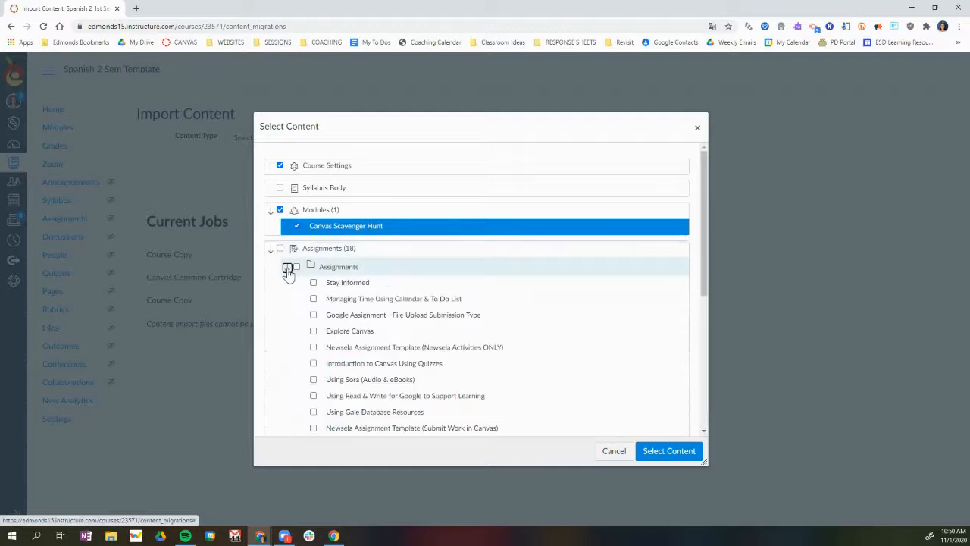
scroll(387, 265, down, 3)
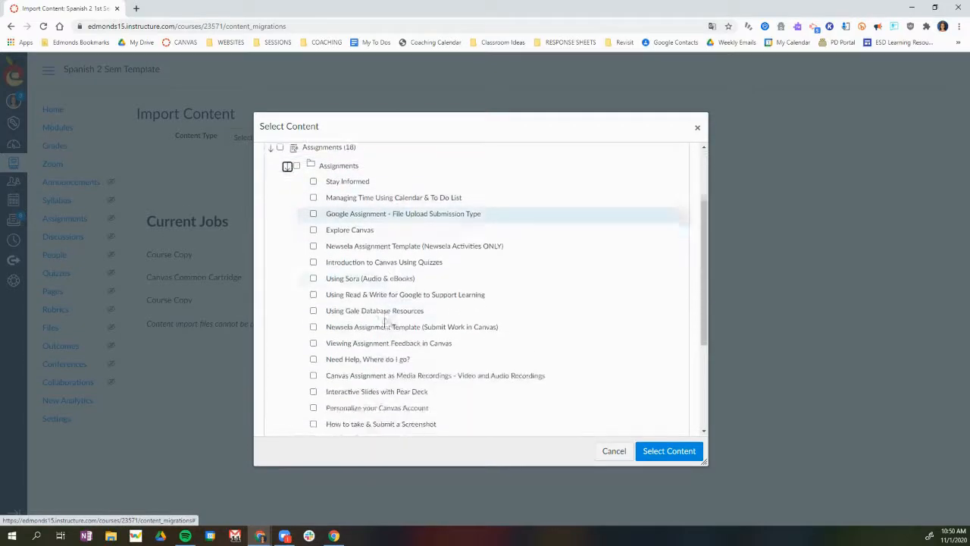
click(313, 359)
click(312, 262)
click(313, 278)
click(313, 294)
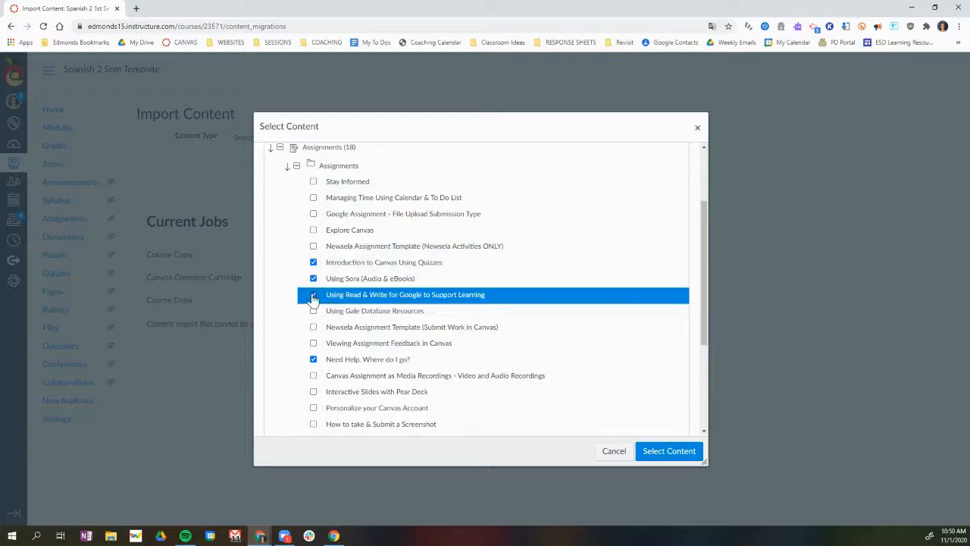
- Include the Unfiled Questions question bank in the import
scroll(388, 308, down, 5)
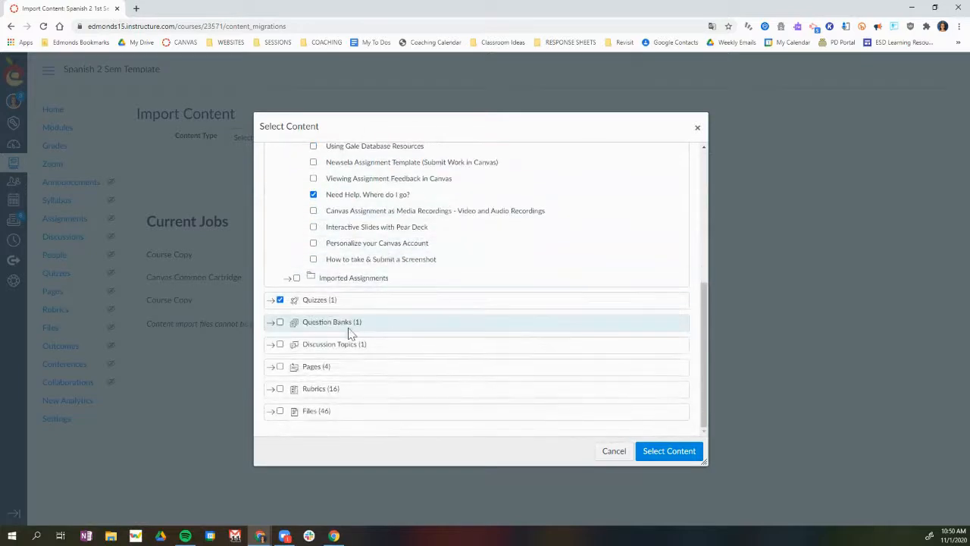
click(270, 322)
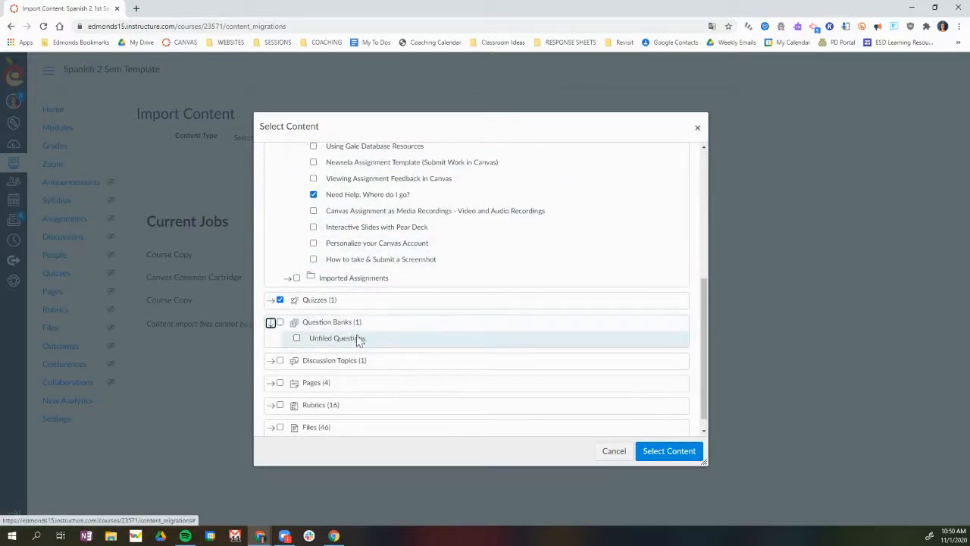
click(296, 339)
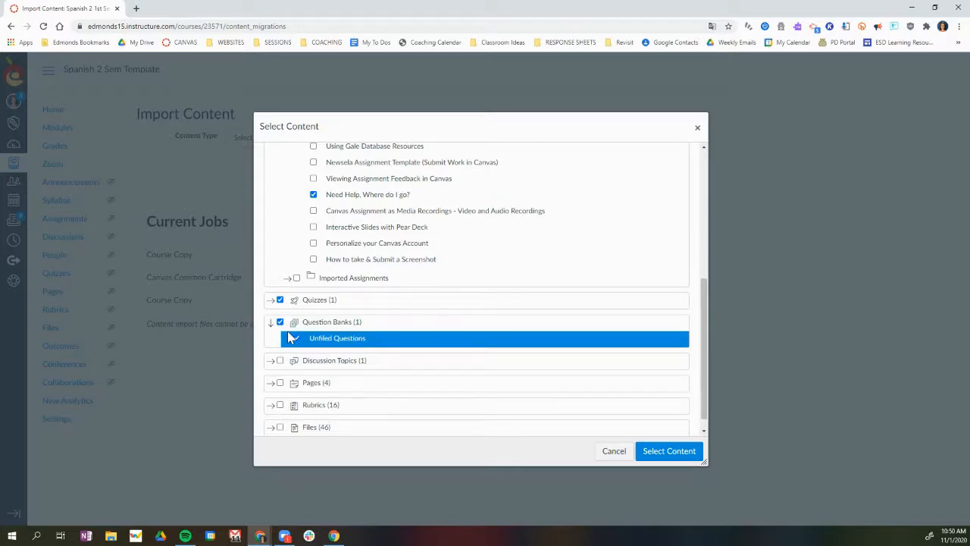
- Include the rubrics Announcements, Weekly Agenda, Reflection 1 and Accessible Canvas Page in the import
click(271, 405)
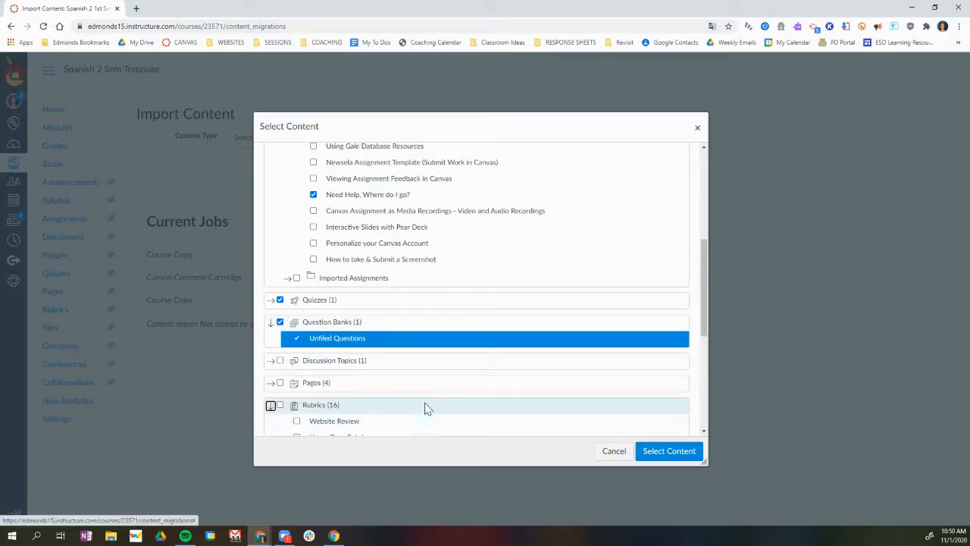
scroll(424, 410, down, 3)
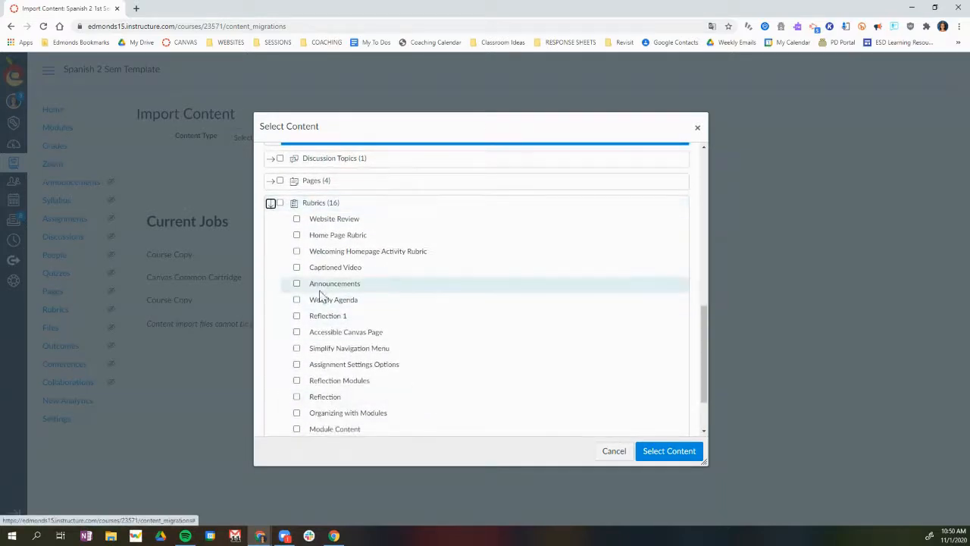
click(296, 284)
click(296, 299)
click(297, 315)
click(296, 334)
scroll(432, 322, down, 1)
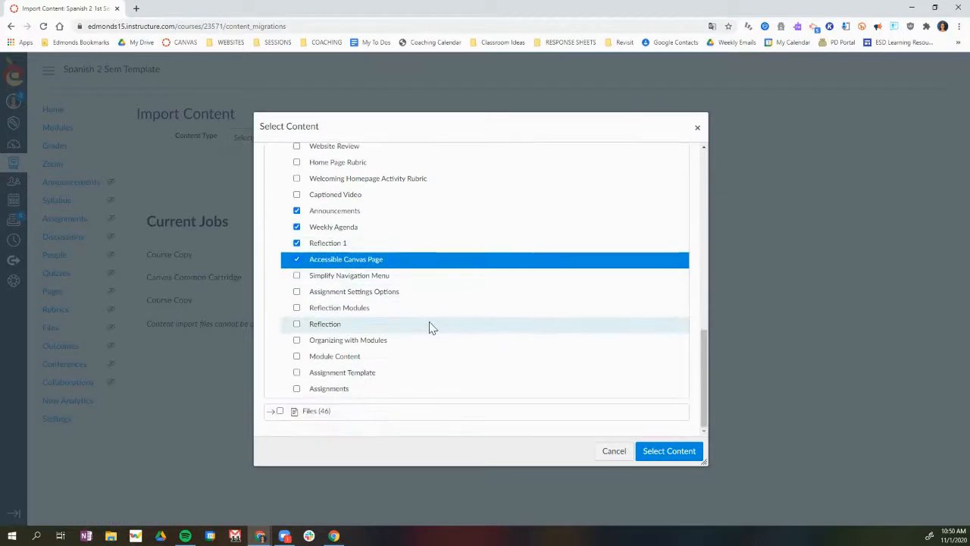
- Include the whole course files folder in the import after reviewing the files it contains
click(272, 416)
scroll(439, 379, down, 1)
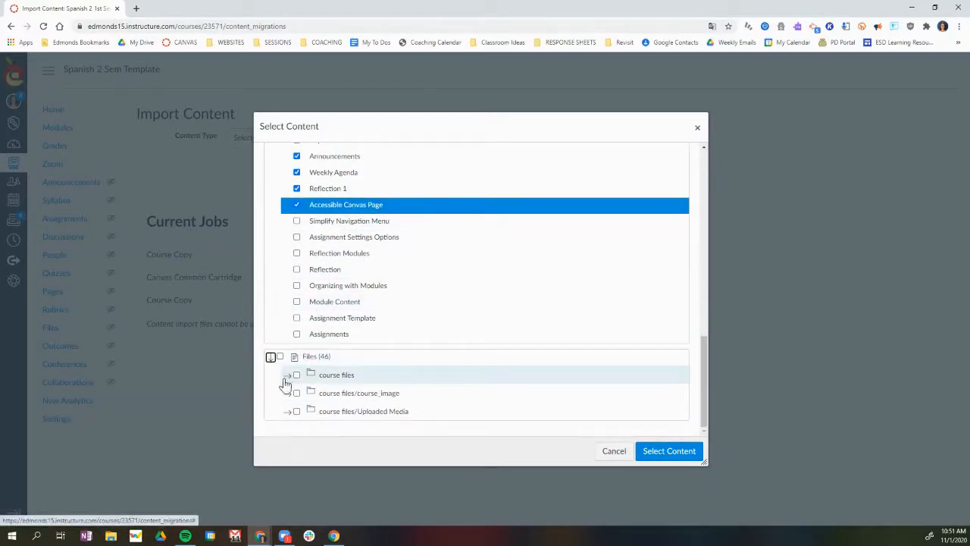
click(287, 376)
scroll(474, 360, down, 2)
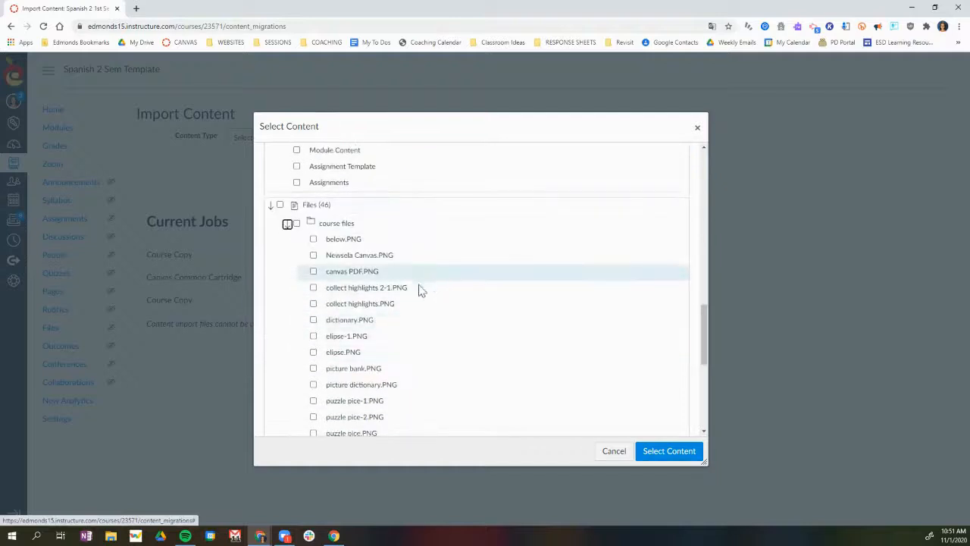
scroll(429, 413, down, 1)
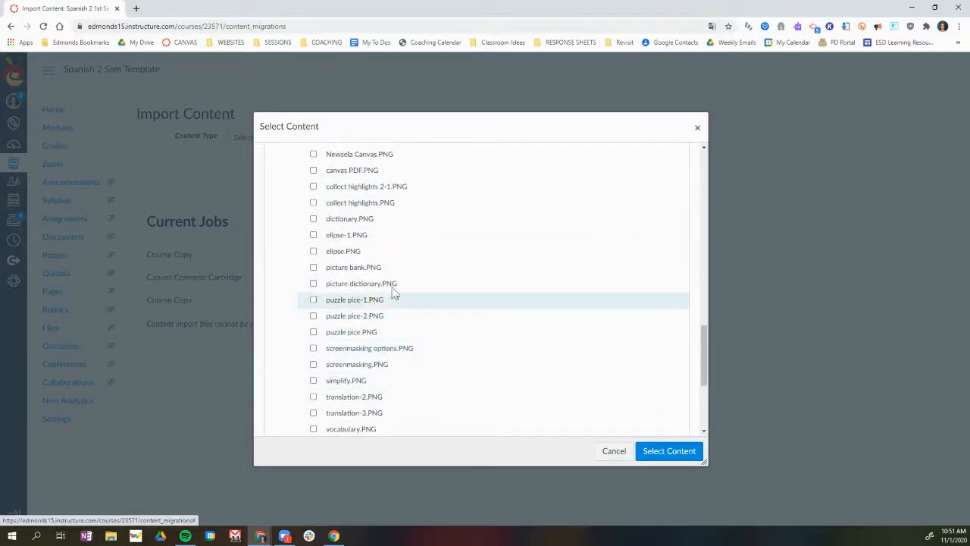
scroll(396, 307, up, 2)
click(297, 276)
- Include the course_image and Uploaded Media file folders with all their files in the import
scroll(494, 383, down, 5)
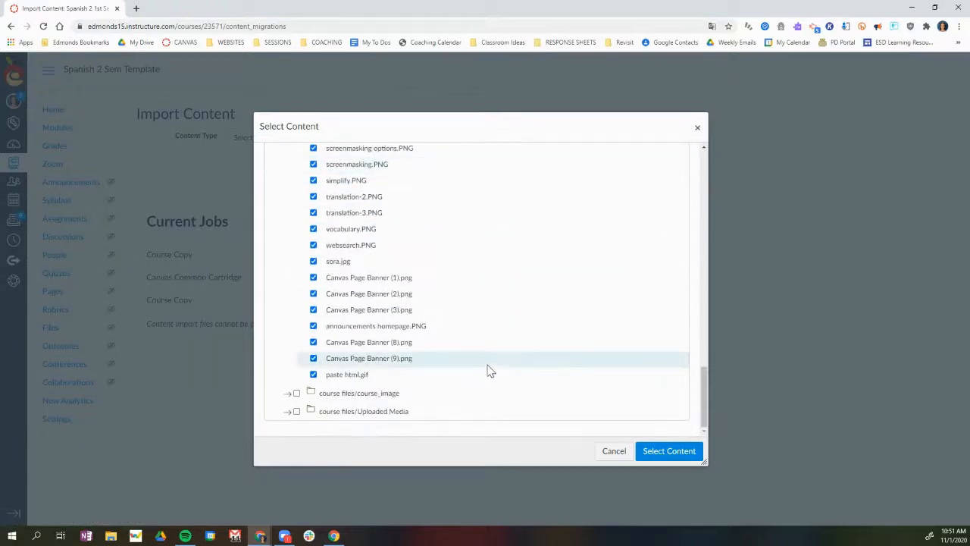
click(287, 413)
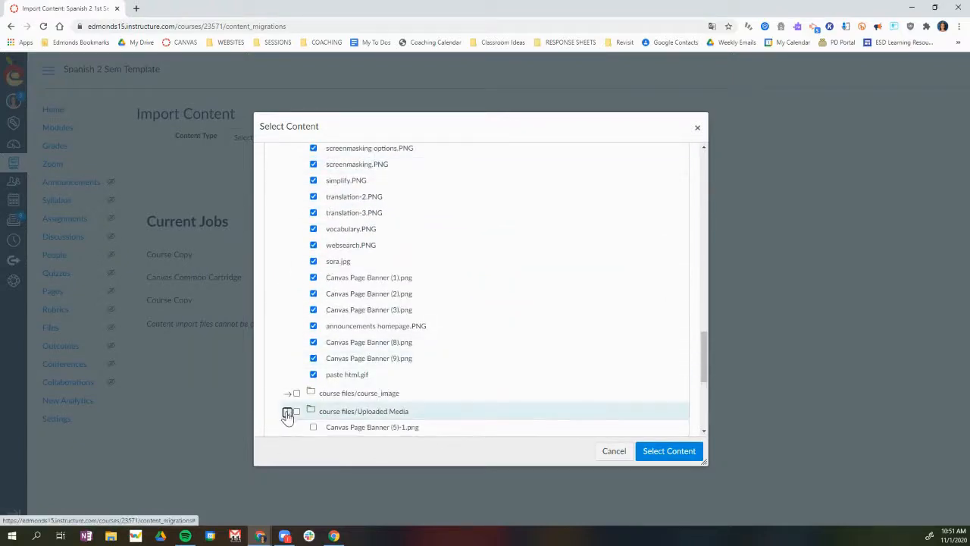
click(287, 393)
scroll(499, 412, down, 3)
scroll(500, 412, down, 2)
scroll(496, 409, up, 3)
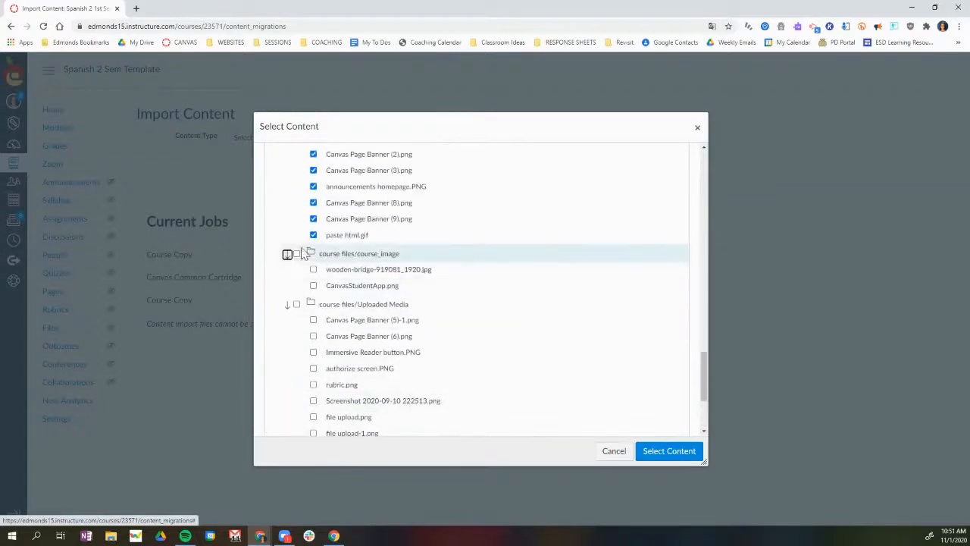
click(296, 254)
click(296, 304)
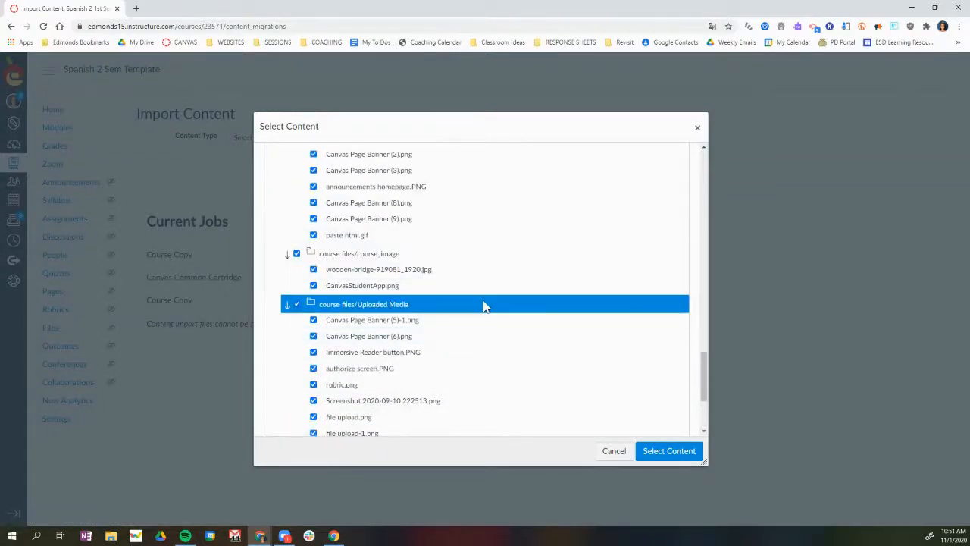
- Review the content choices back to the start of the list and submit the selection for import
scroll(484, 307, up, 15)
scroll(459, 316, up, 3)
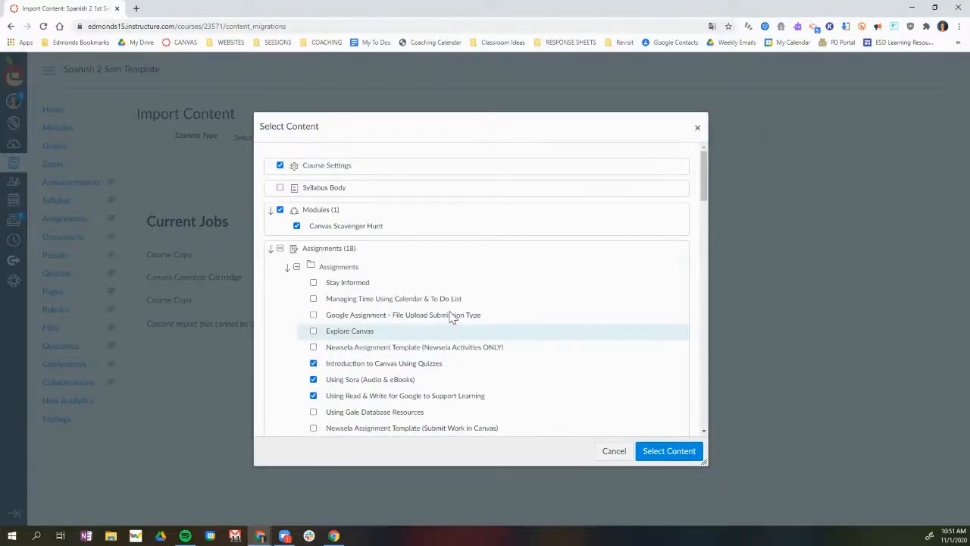
click(690, 455)
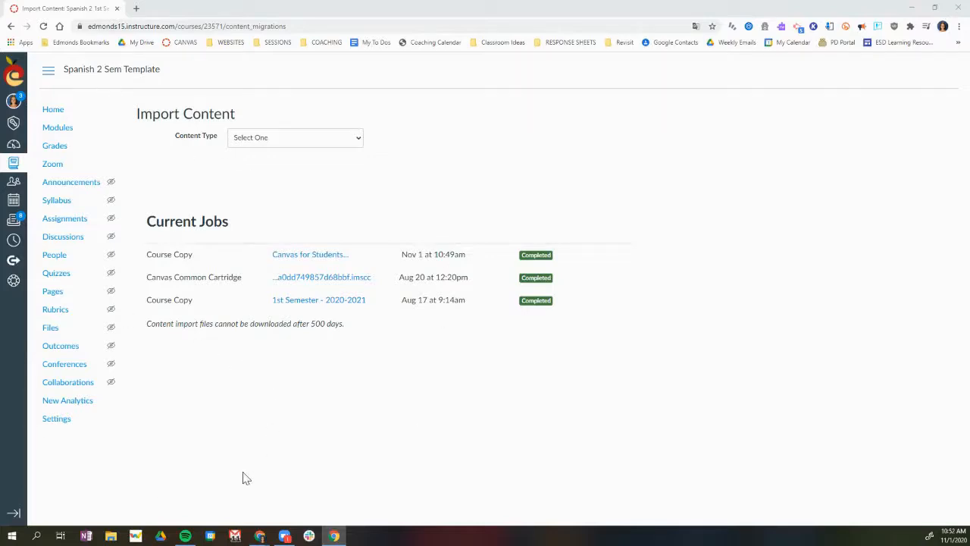
- Find the imported Canvas Scavenger Hunt module among the course's modules and unpublish it
click(57, 128)
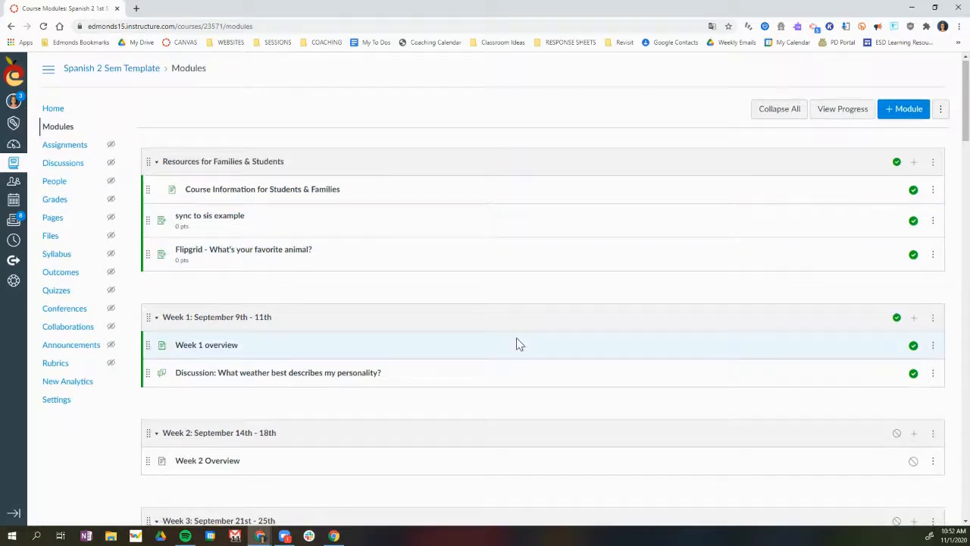
scroll(513, 341, down, 9)
scroll(508, 351, down, 20)
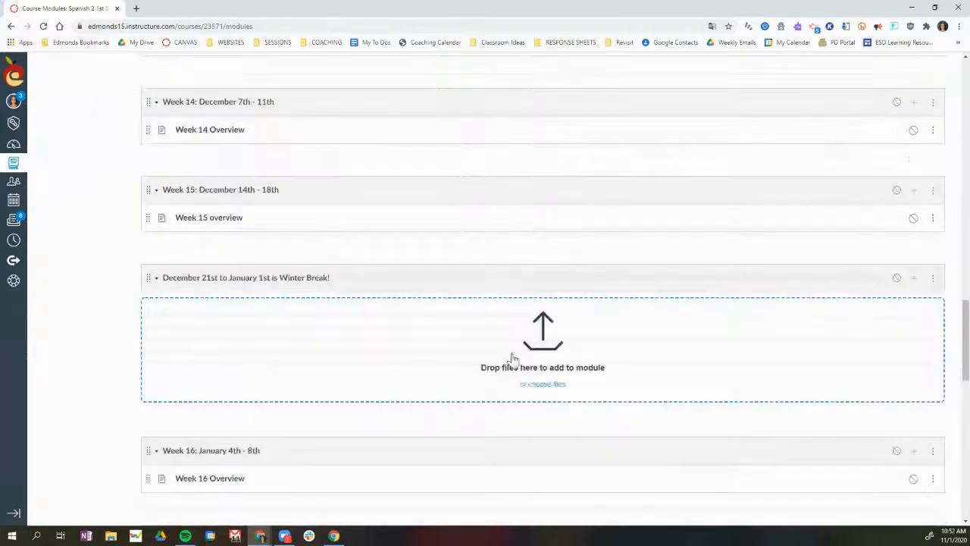
scroll(513, 359, up, 1)
scroll(513, 358, up, 3)
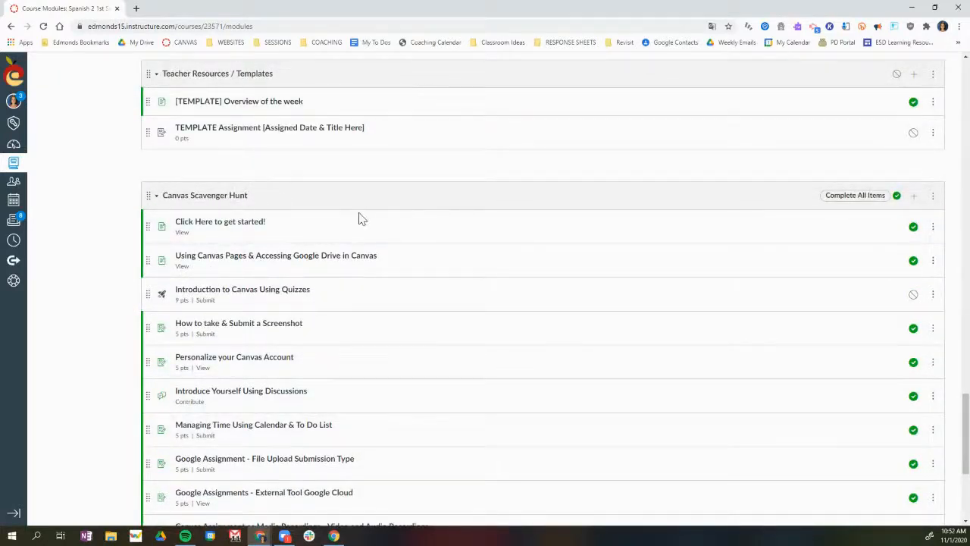
click(897, 197)
- Unpublish the module's published items from Click Here to get started! through Google Assignment - File Upload Submission Type
click(913, 226)
click(913, 261)
click(913, 329)
click(913, 362)
click(913, 396)
click(912, 429)
click(913, 462)
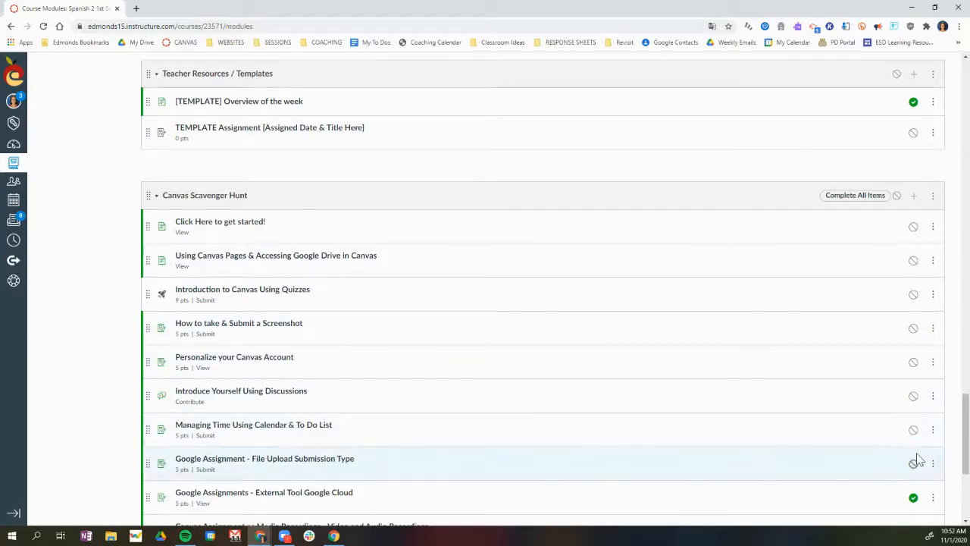
click(914, 464)
- Unpublish the remaining Canvas Scavenger Hunt items, down to Using Read & Write for Google to Support Learning and Need Help, Where do I go?
scroll(930, 448, down, 4)
click(913, 261)
click(914, 295)
click(913, 329)
click(913, 363)
click(913, 396)
click(913, 430)
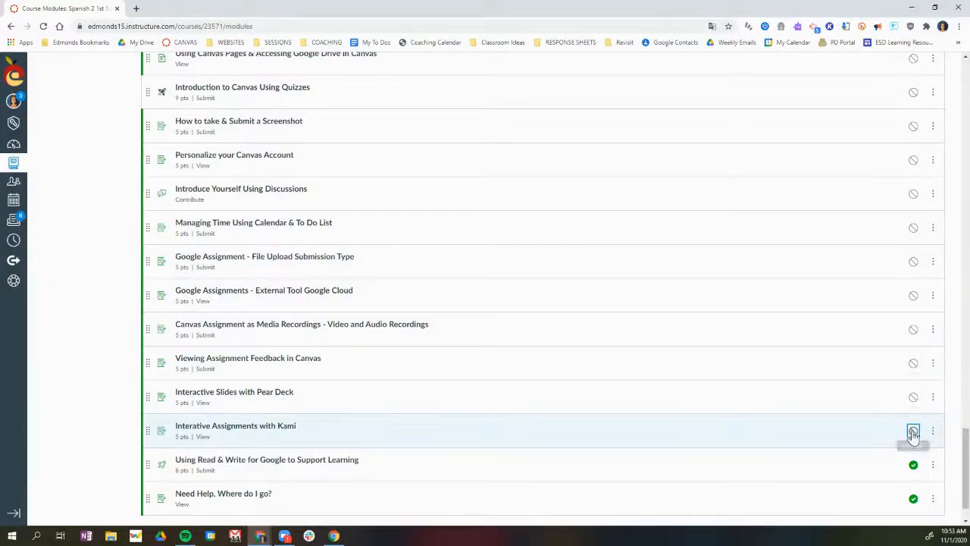
click(913, 464)
click(913, 498)
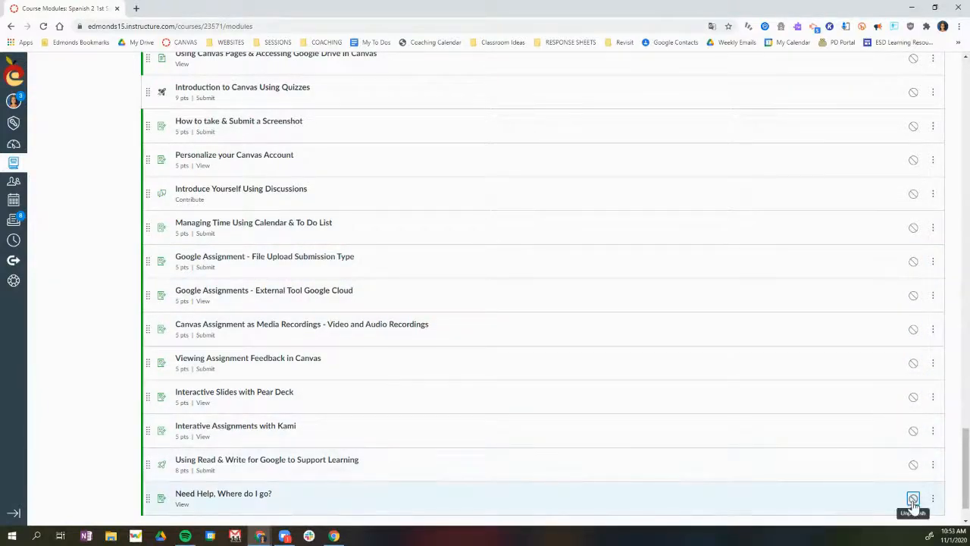
- Look back over the course's module list and return to the course home page
scroll(836, 265, up, 5)
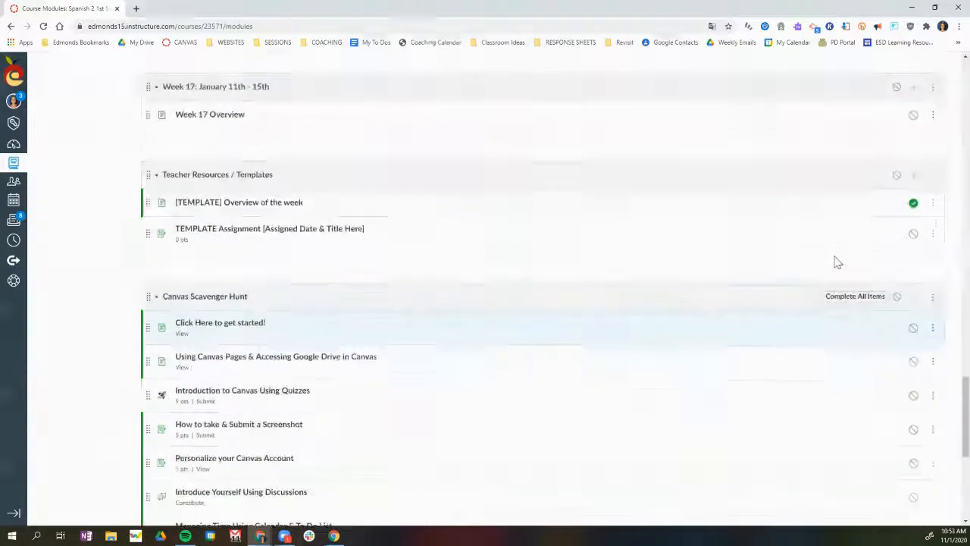
scroll(866, 396, up, 3)
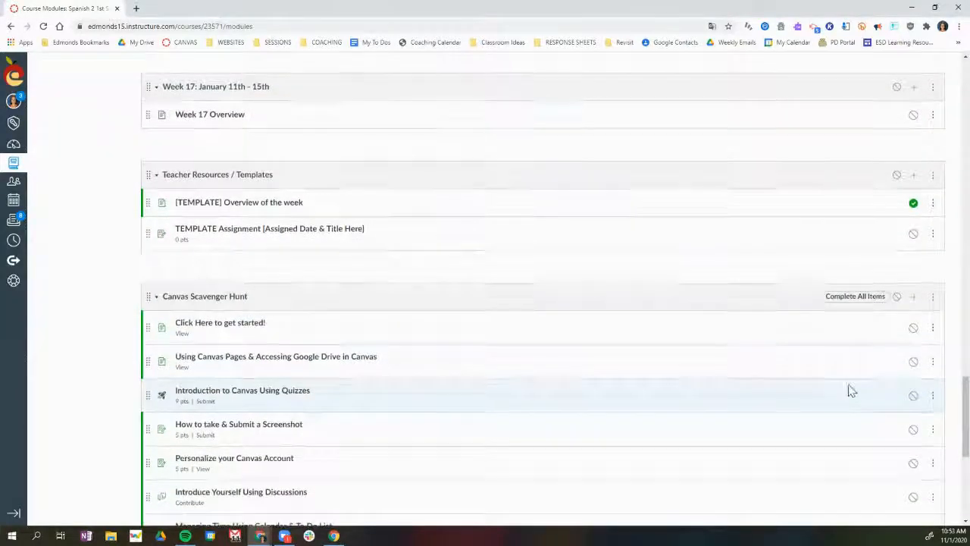
scroll(784, 345, up, 20)
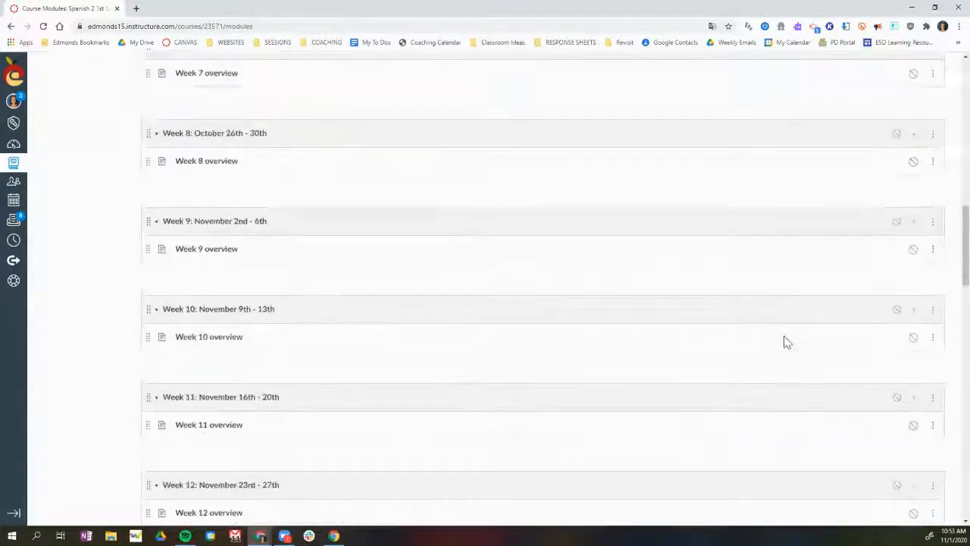
scroll(784, 339, up, 2)
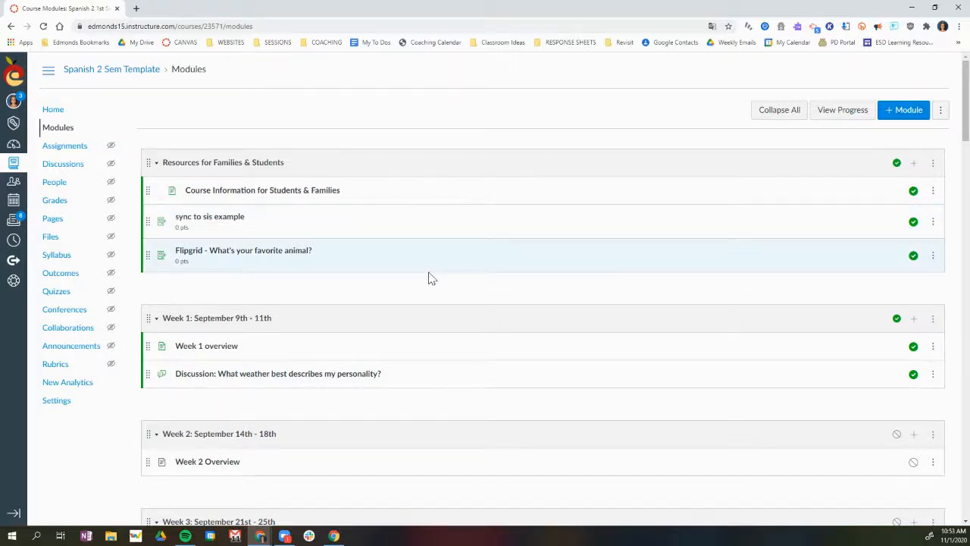
click(53, 110)
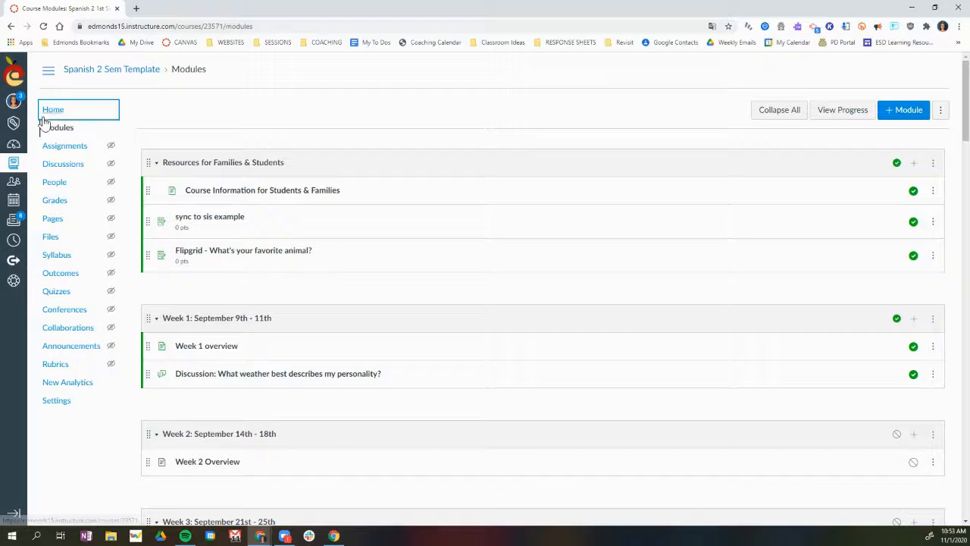